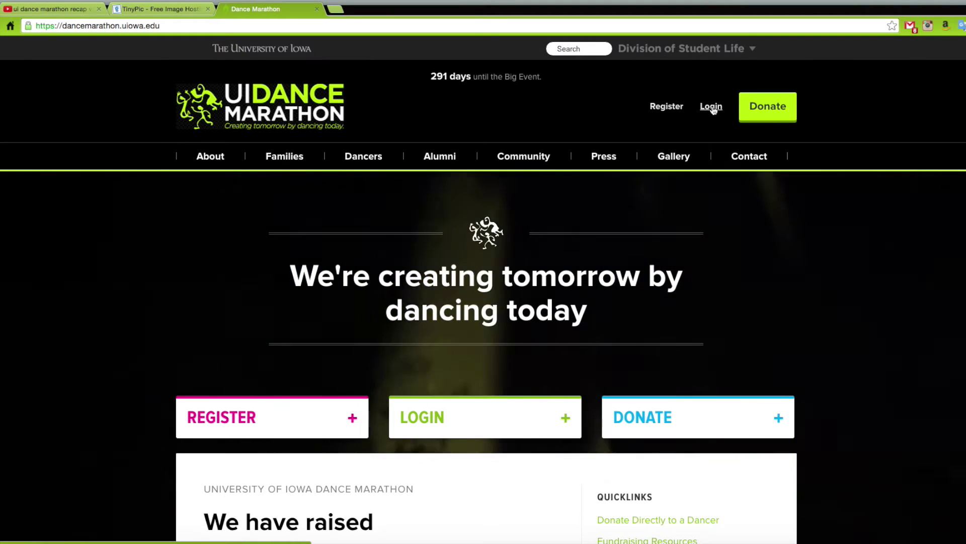
# Log in with the participant's username and password, then open the personal online giving page.
pyautogui.click(711, 106)
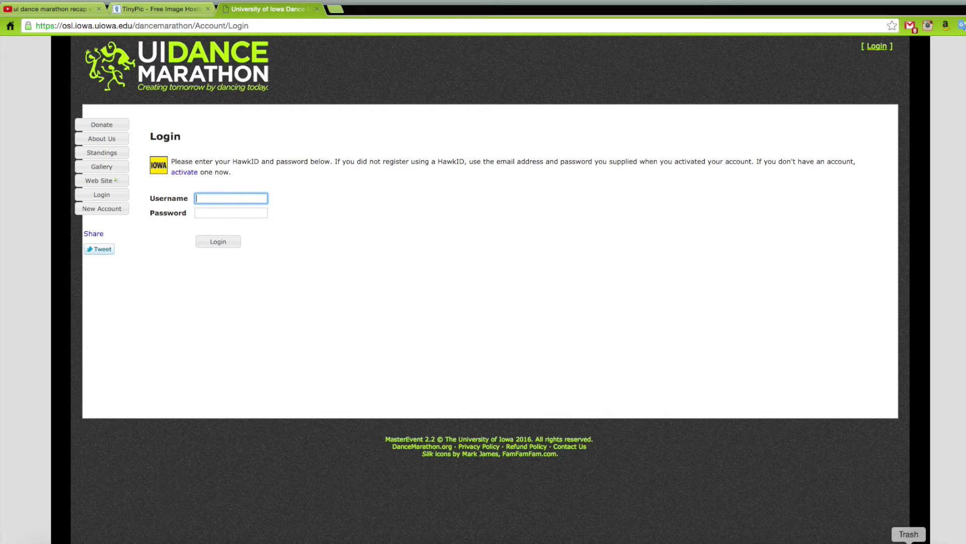
pyautogui.press('Tab')
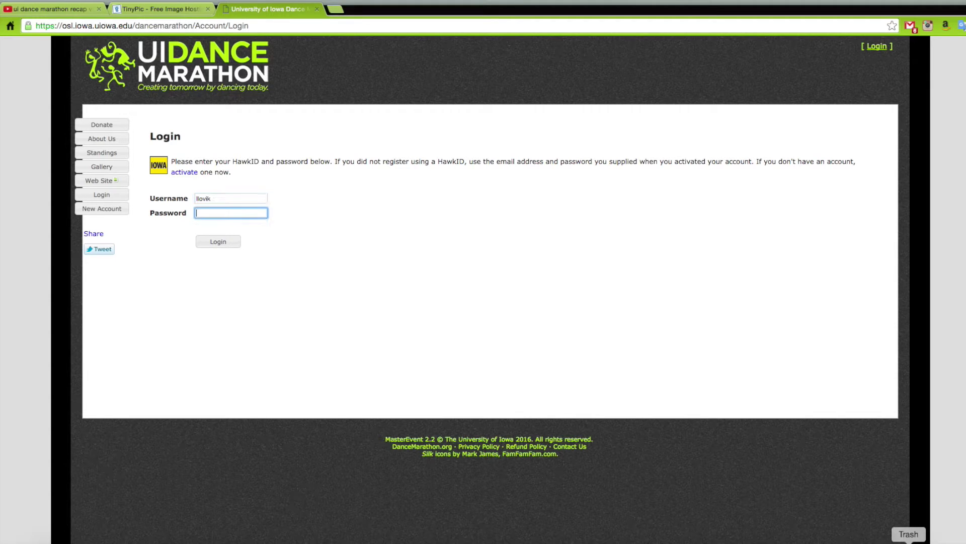
pyautogui.write('••••••••••••')
pyautogui.press('Return')
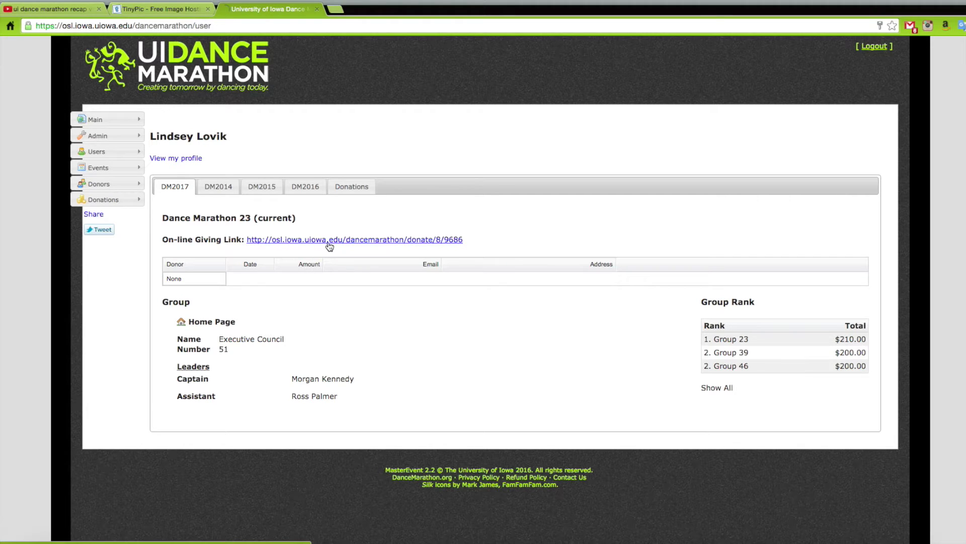
pyautogui.click(329, 240)
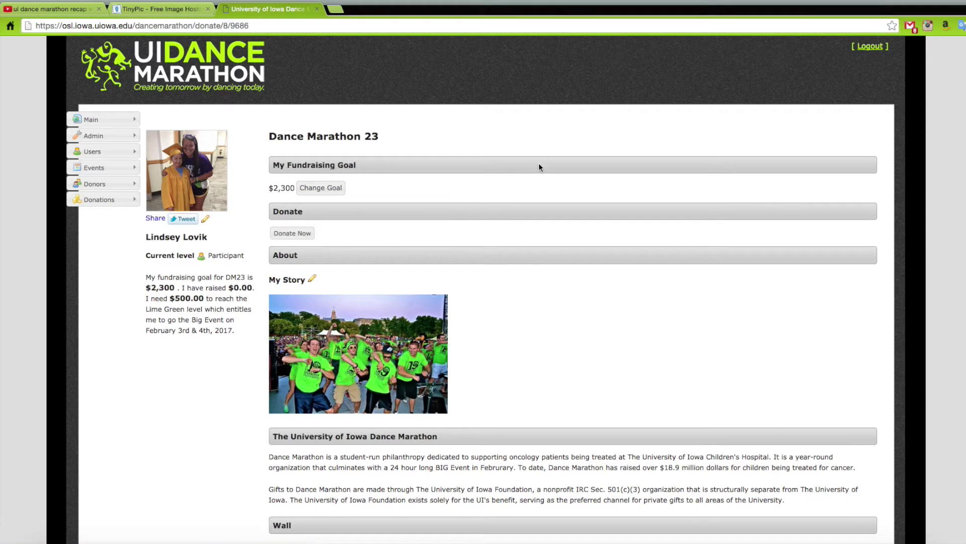
# Open the My Story editor and delete its old image-link content.
pyautogui.scroll(-1, 485, 185)
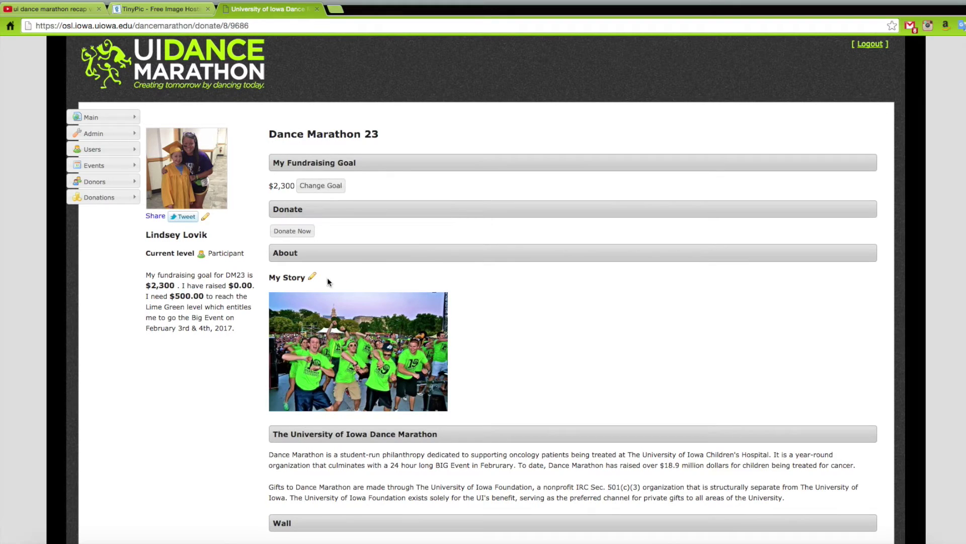
pyautogui.click(313, 278)
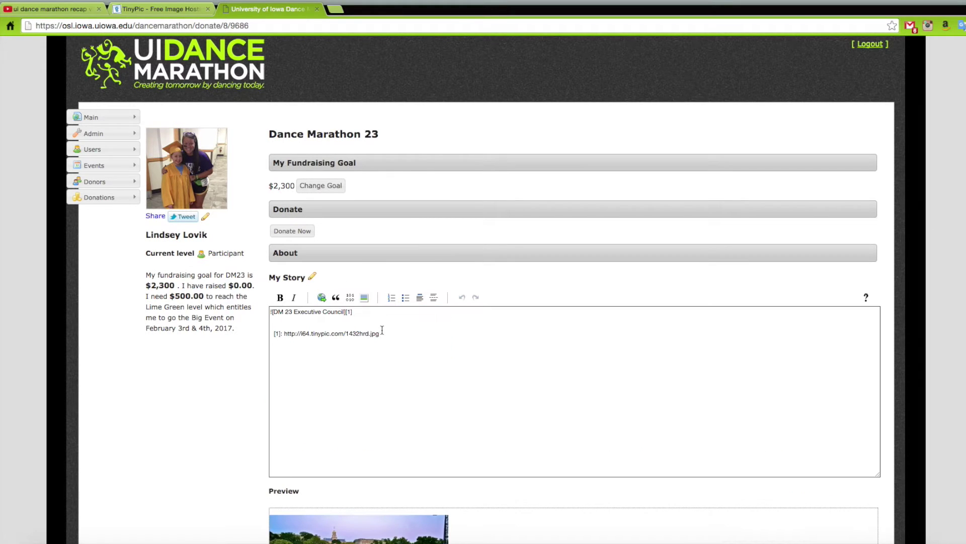
pyautogui.moveTo(388, 334); pyautogui.dragTo(266, 307)
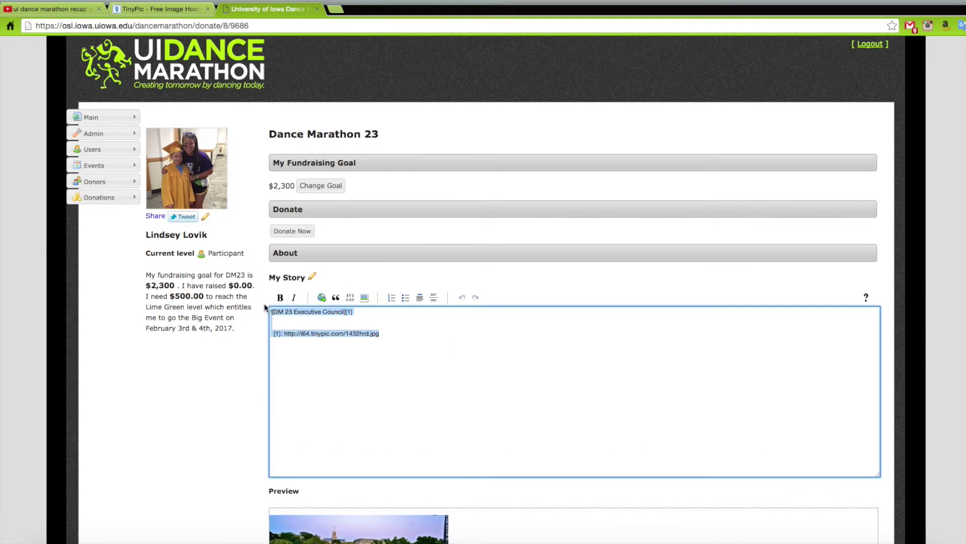
pyautogui.press('BackSpace')
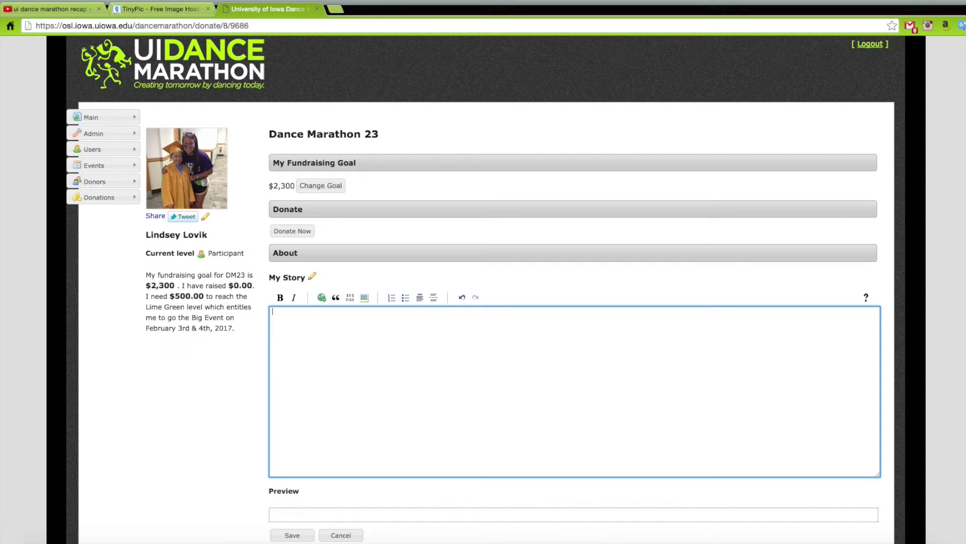
# Write the story 'This year I have the amazing opportunity to serve on the executive council…' and start an image insert.
pyautogui.write('This')
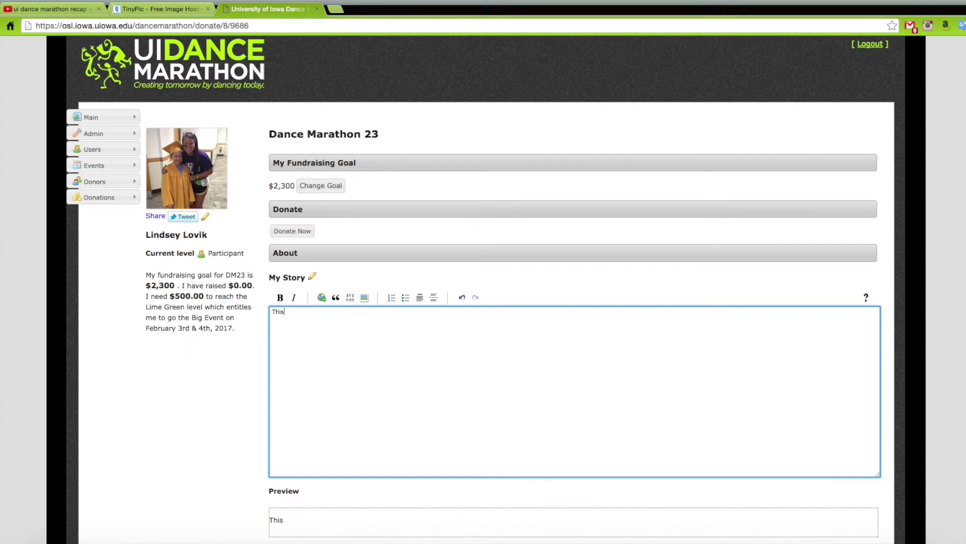
pyautogui.write(' year I have the amazing opportunity to serve on the executive council with 12 other great people. Here is a picture of some of us at our retreat:')
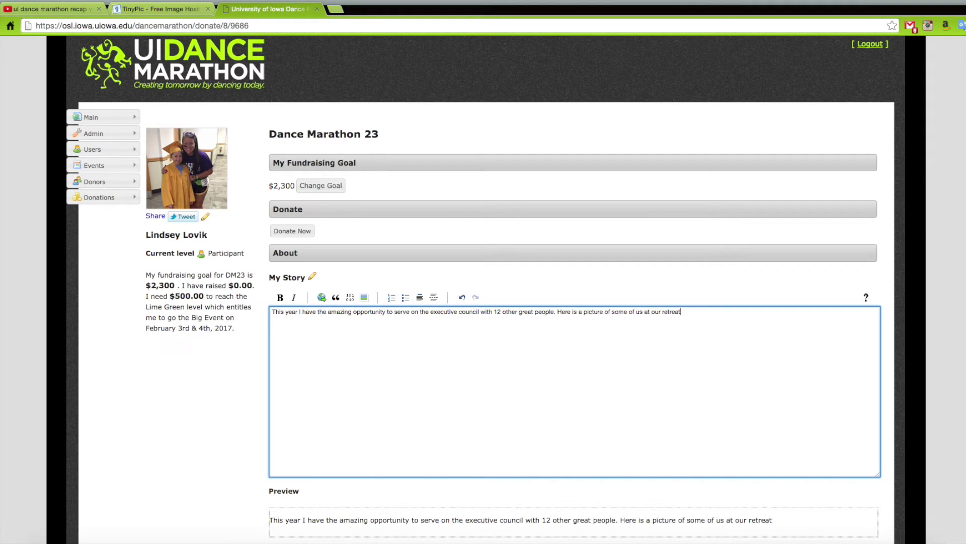
pyautogui.click(364, 298)
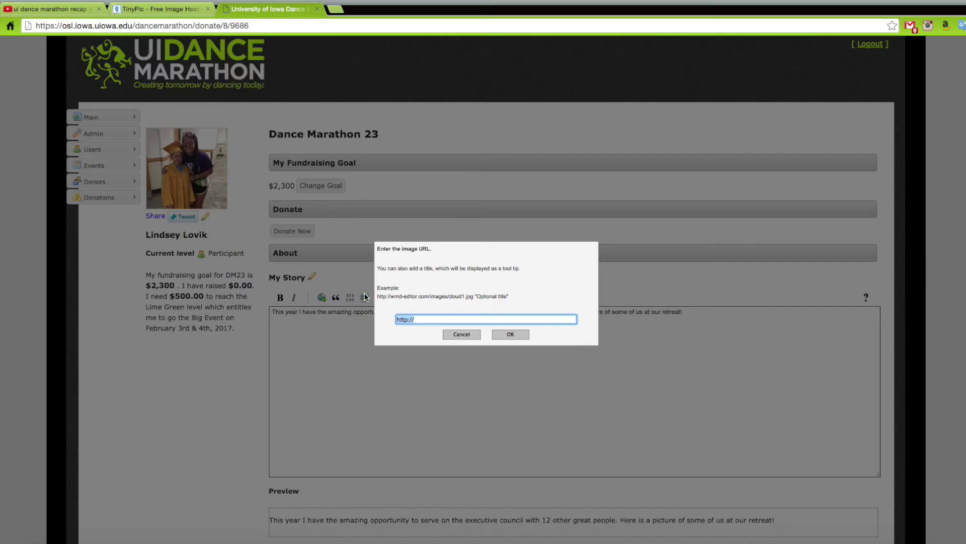
pyautogui.click(166, 8)
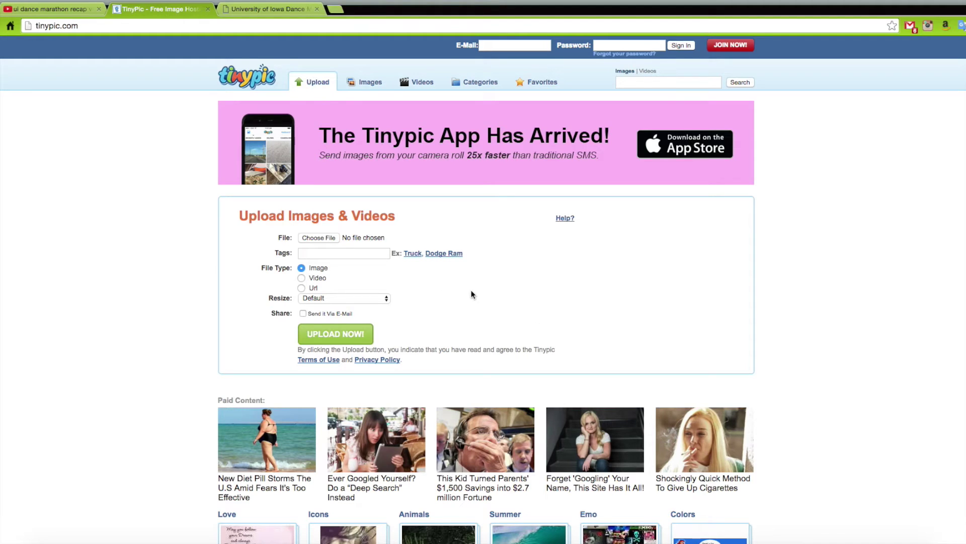
# Upload Exec Retreat.jpg from the Desktop to TinyPic, resized to Website/Email (320x240).
pyautogui.click(327, 238)
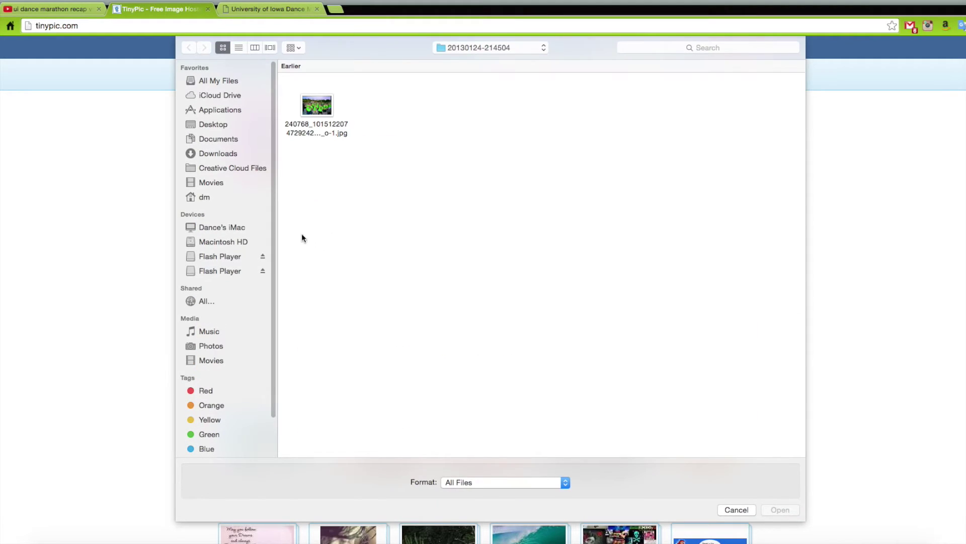
pyautogui.click(220, 126)
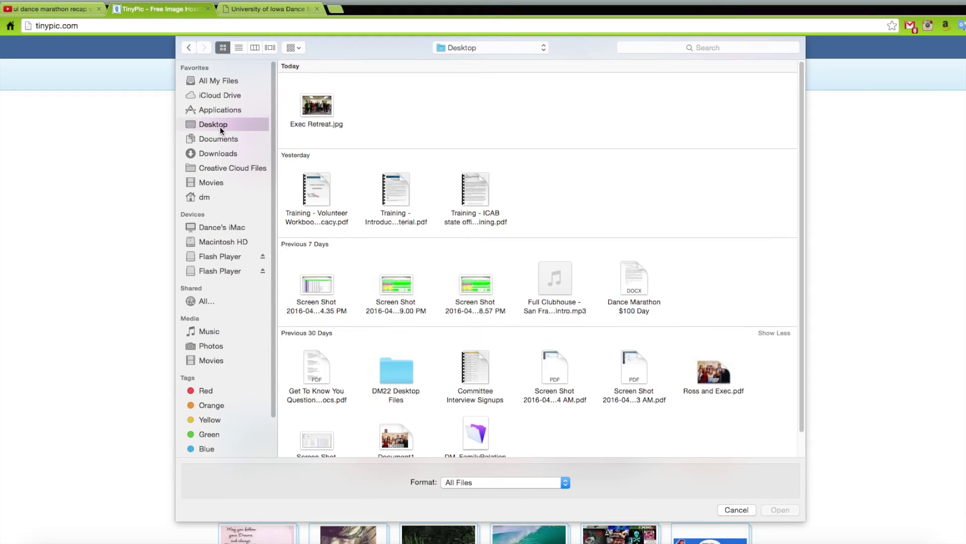
pyautogui.click(311, 124)
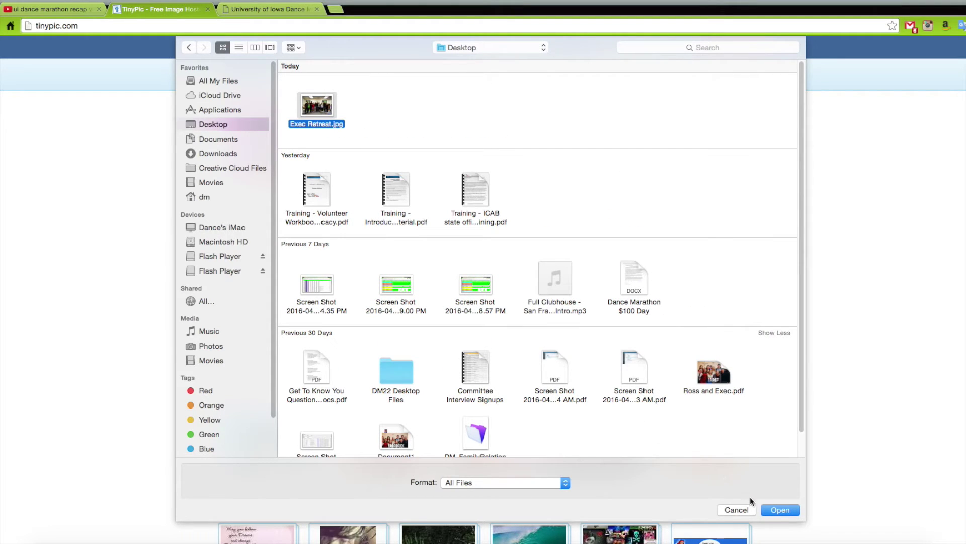
pyautogui.click(779, 509)
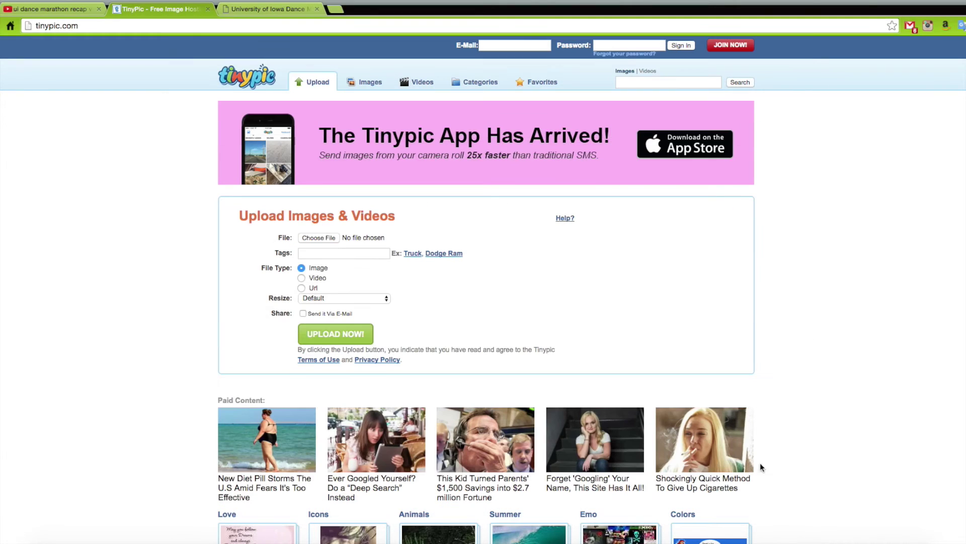
pyautogui.click(372, 299)
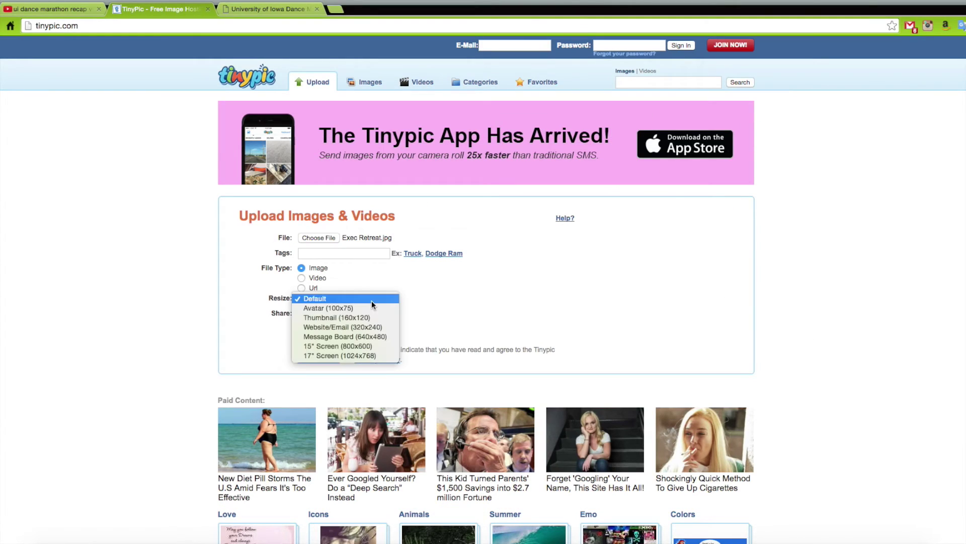
pyautogui.click(371, 328)
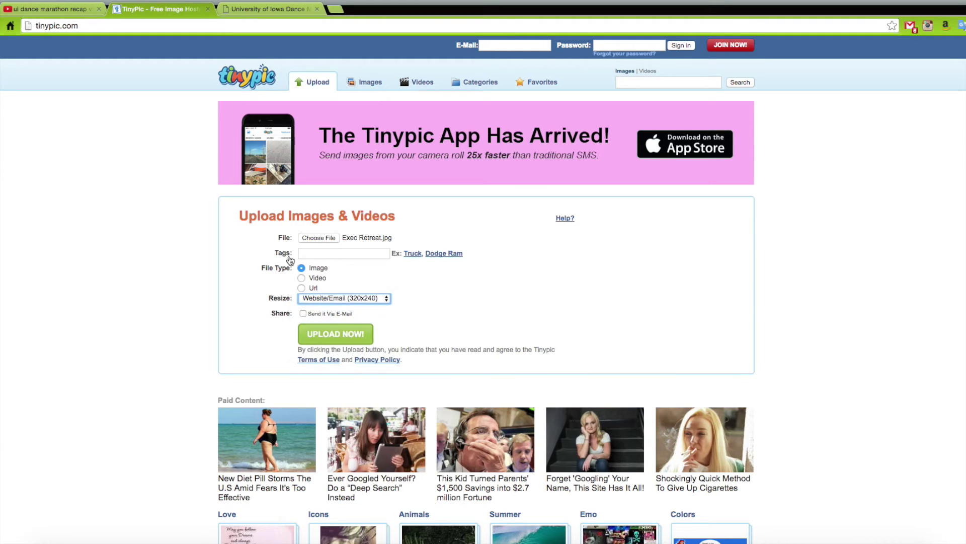
pyautogui.click(332, 332)
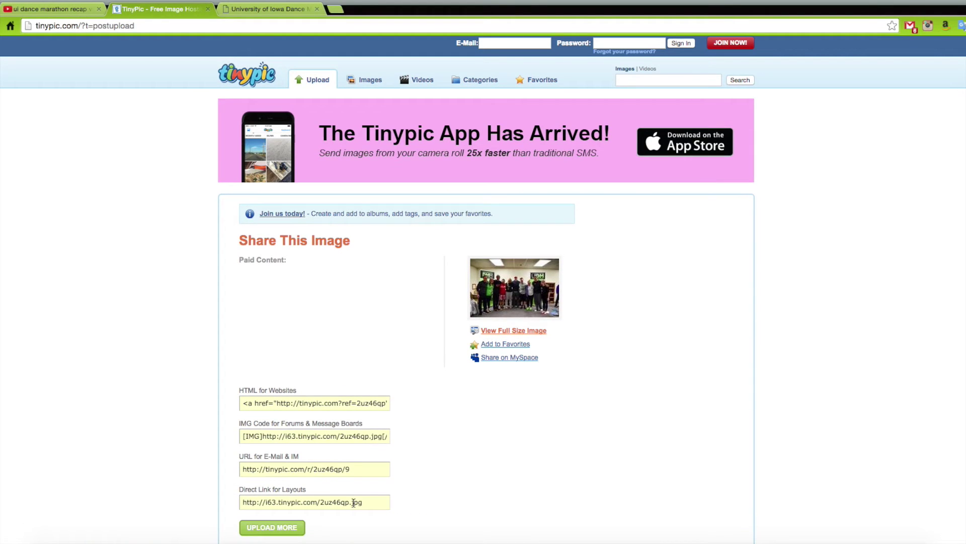
# Copy the uploaded photo's Direct Link and return to the giving page's image prompt.
pyautogui.click(354, 503)
pyautogui.hotkey('ctrl', 'c')
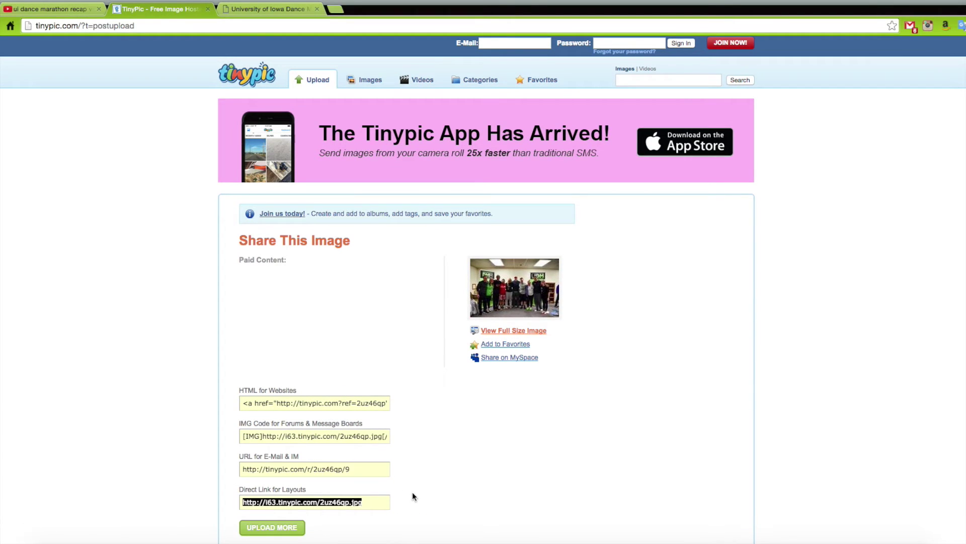
pyautogui.click(407, 491)
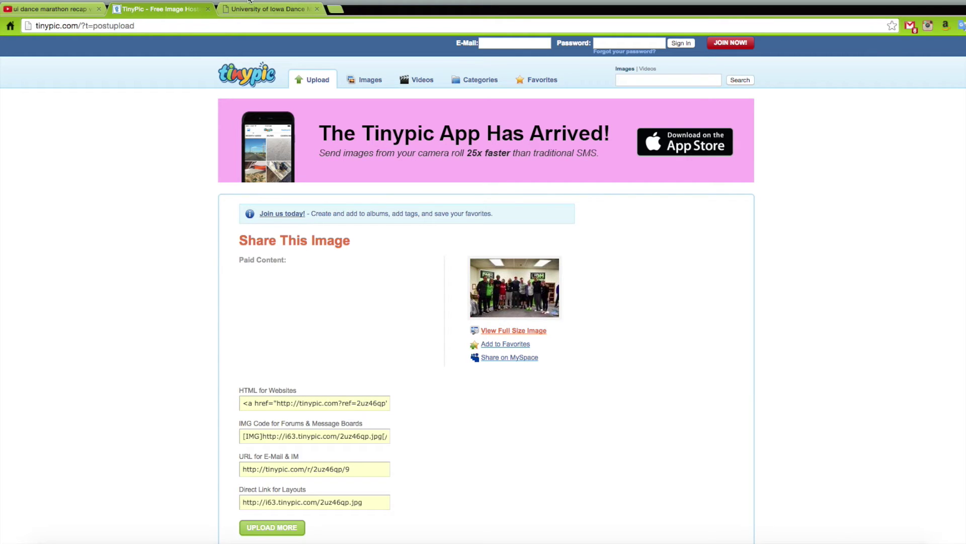
pyautogui.click(249, 10)
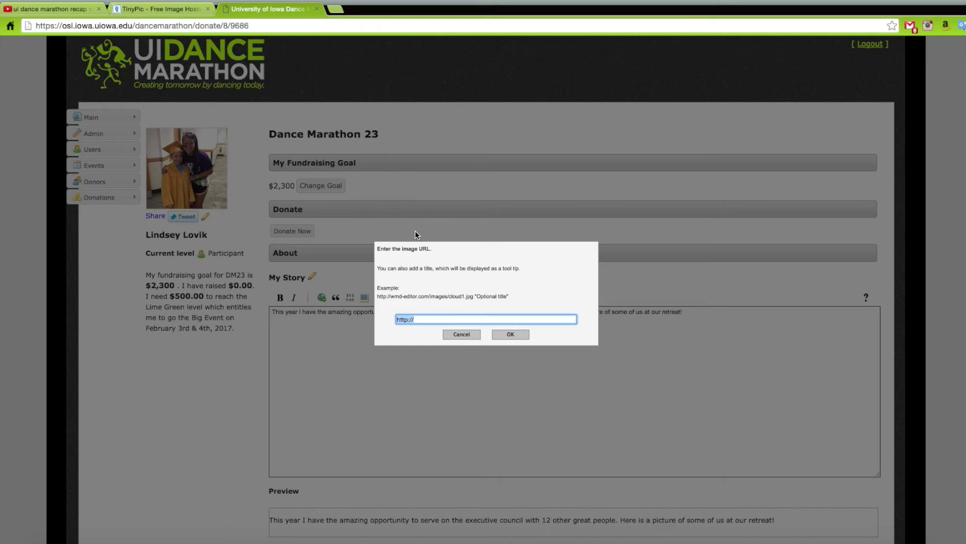
# Insert the retreat photo into My Story from its direct link and begin a new paragraph.
pyautogui.hotkey('ctrl', 'v')
pyautogui.click(507, 336)
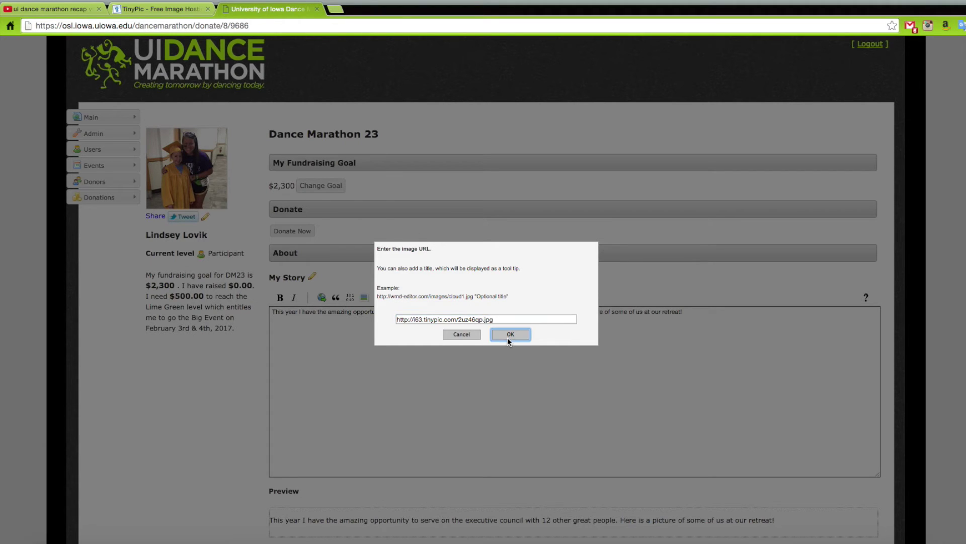
pyautogui.scroll(-2, 502, 338)
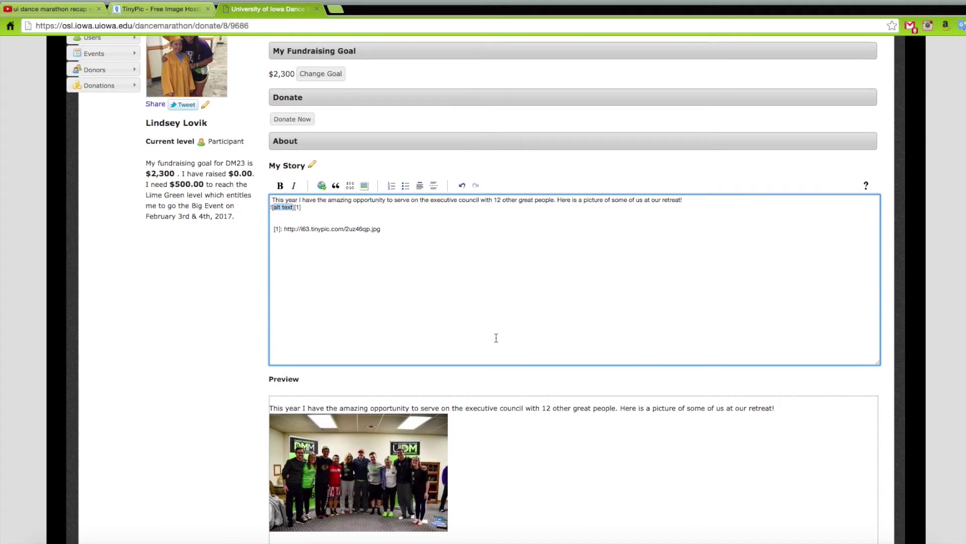
pyautogui.click(392, 215)
pyautogui.press('Return')
pyautogui.press('Return')
# Type 'If you would like to see how great of an event DM22 was, watch'.
pyautogui.write('If y')
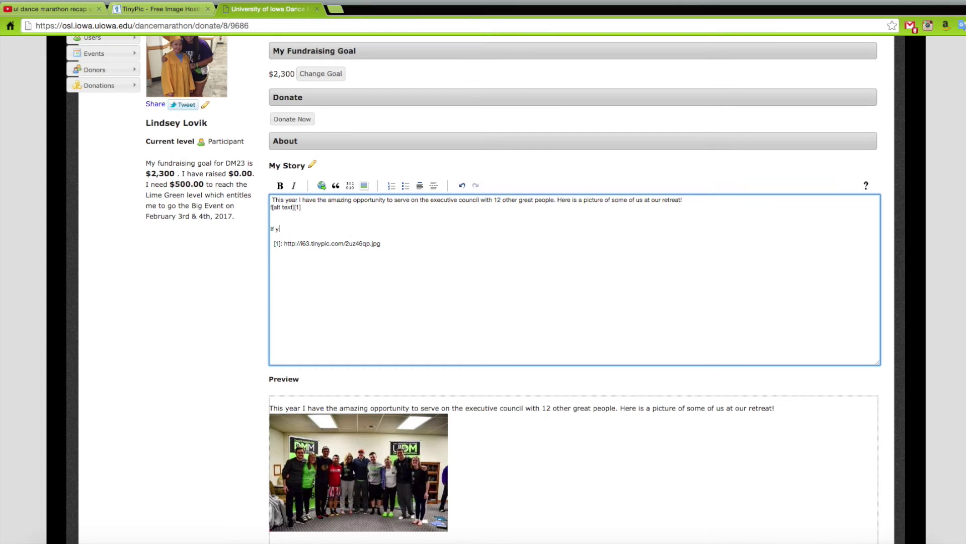
pyautogui.write('ou would like to see how great of an event Dm22 wa')
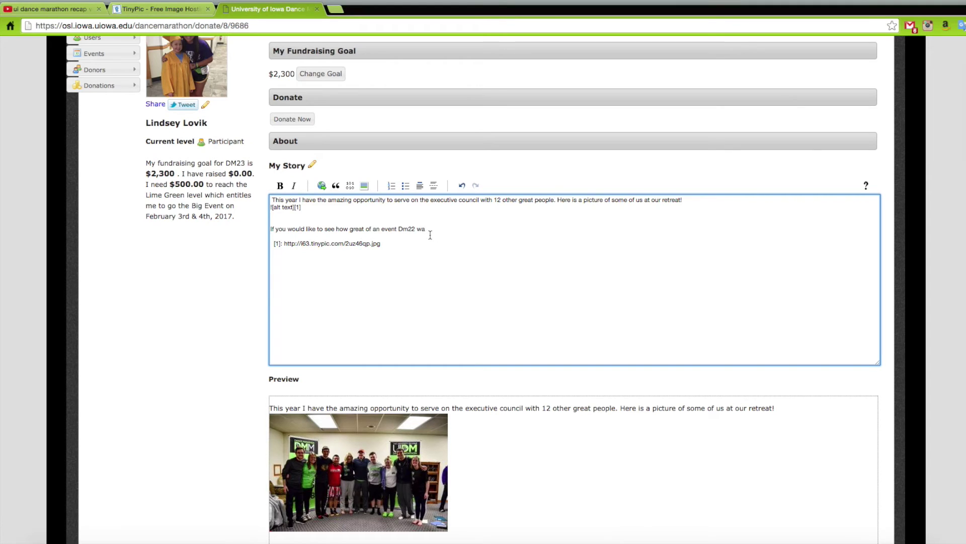
pyautogui.click(407, 227)
pyautogui.press('BackSpace')
pyautogui.write('M')
pyautogui.scroll(-5, 459, 231)
pyautogui.scroll(5, 483, 271)
pyautogui.write('s, watch')
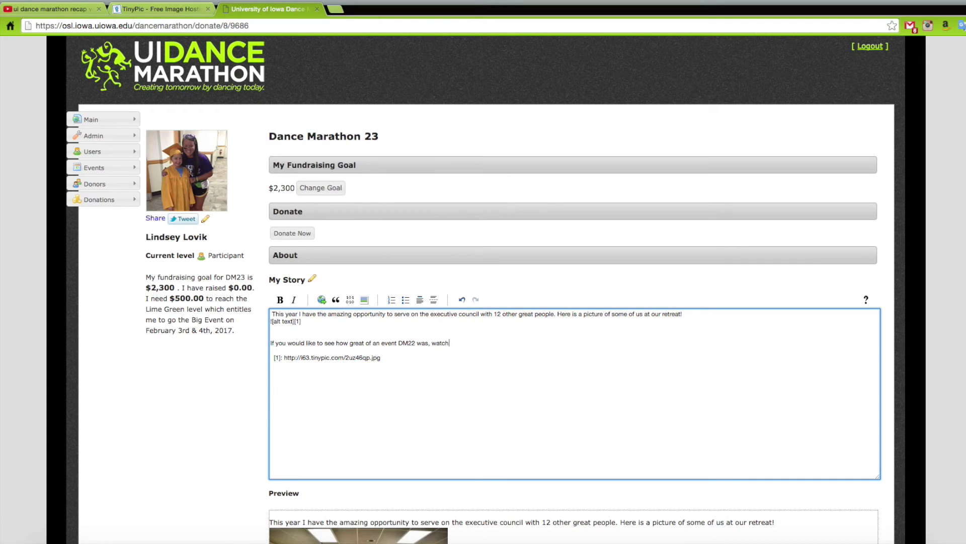
pyautogui.click(322, 300)
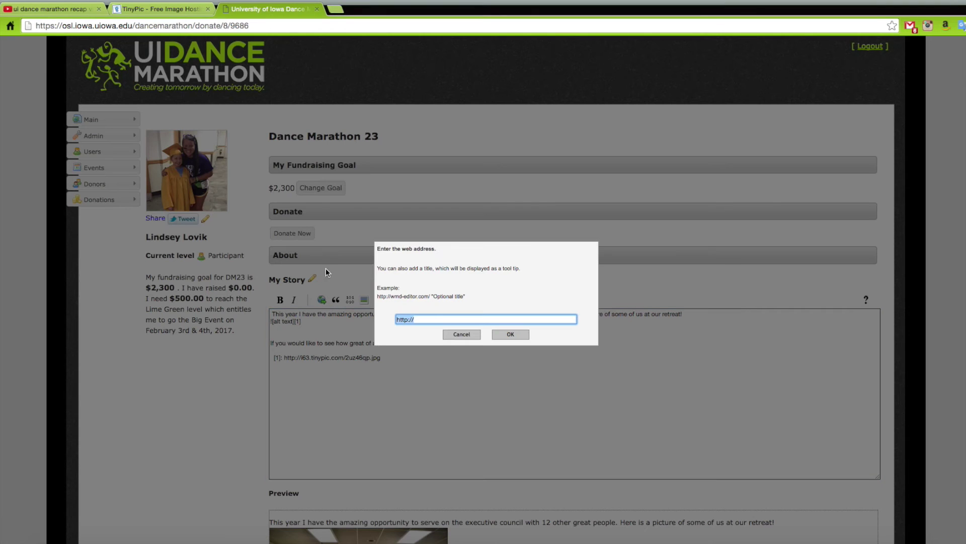
# Open the 'University of Iowa Dance Marathon 22 Highlight Video', pause it, and copy its URL.
pyautogui.click(72, 9)
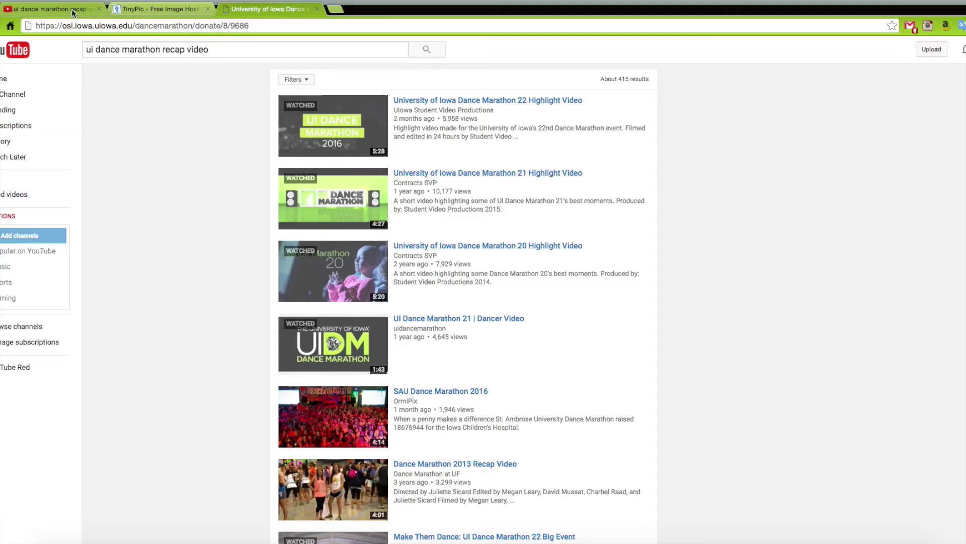
pyautogui.click(345, 143)
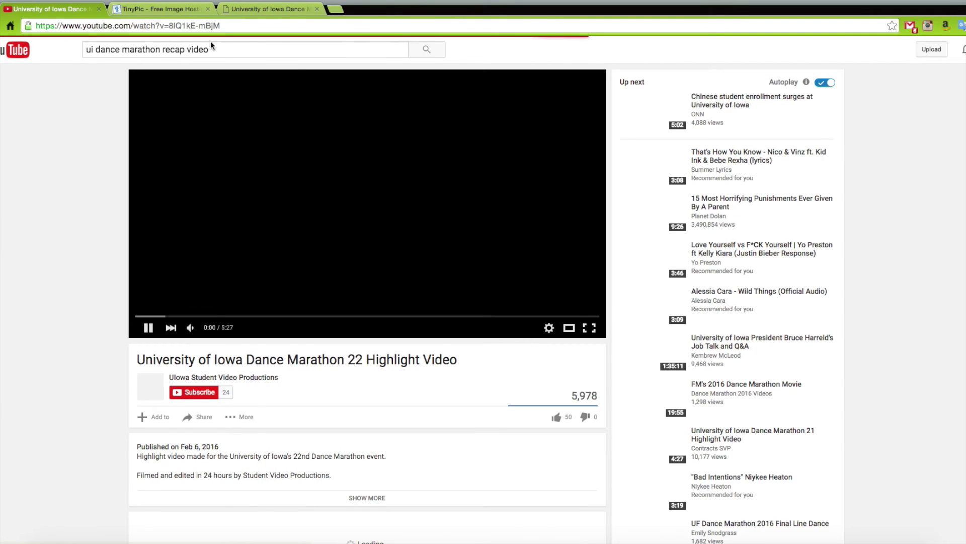
pyautogui.click(187, 127)
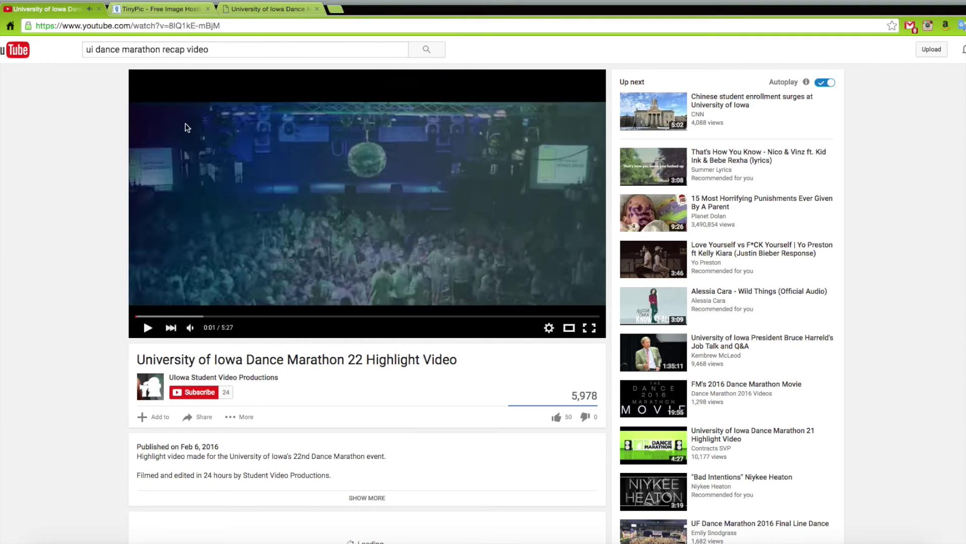
pyautogui.click(189, 26)
pyautogui.rightClick(189, 28)
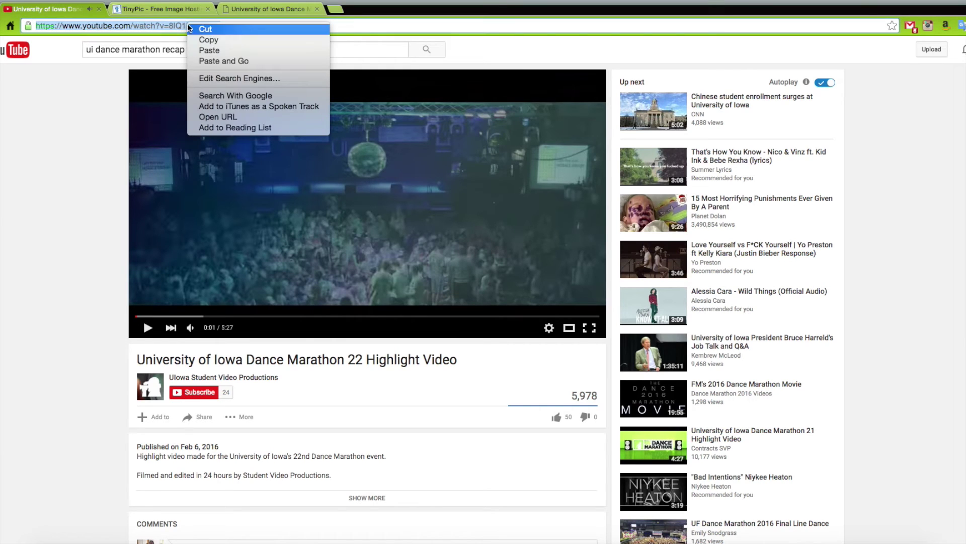
pyautogui.click(204, 39)
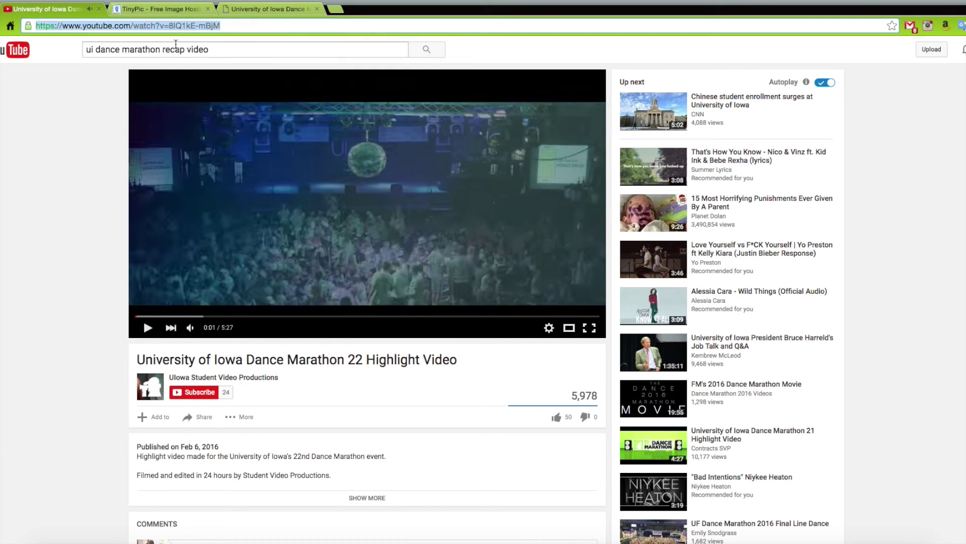
# Paste the YouTube URL into the link prompt and type the linked text 'this video'.
pyautogui.click(248, 10)
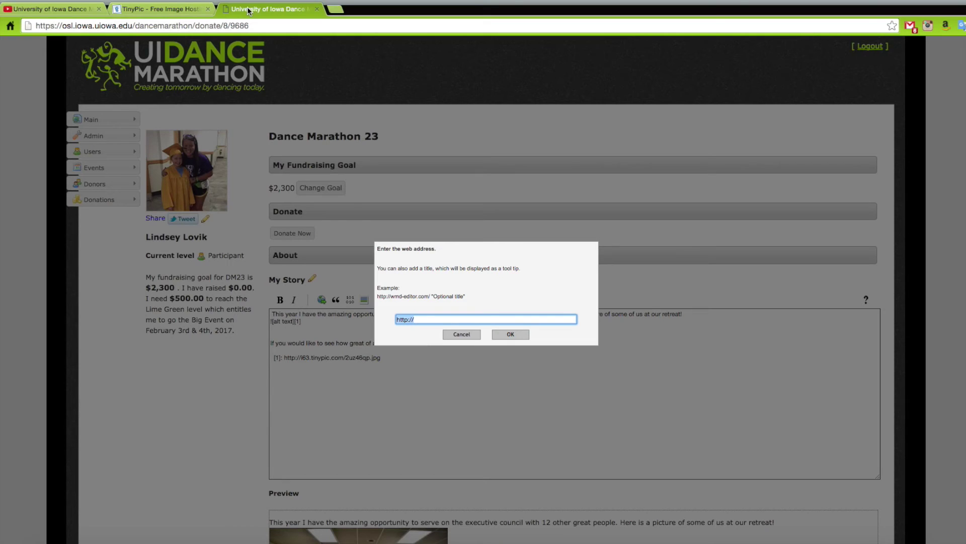
pyautogui.rightClick(417, 319)
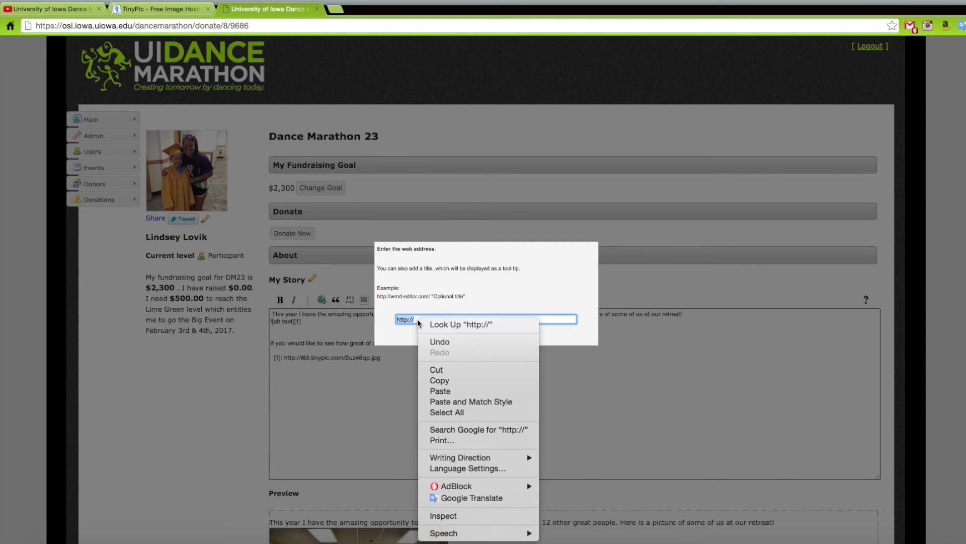
pyautogui.click(440, 391)
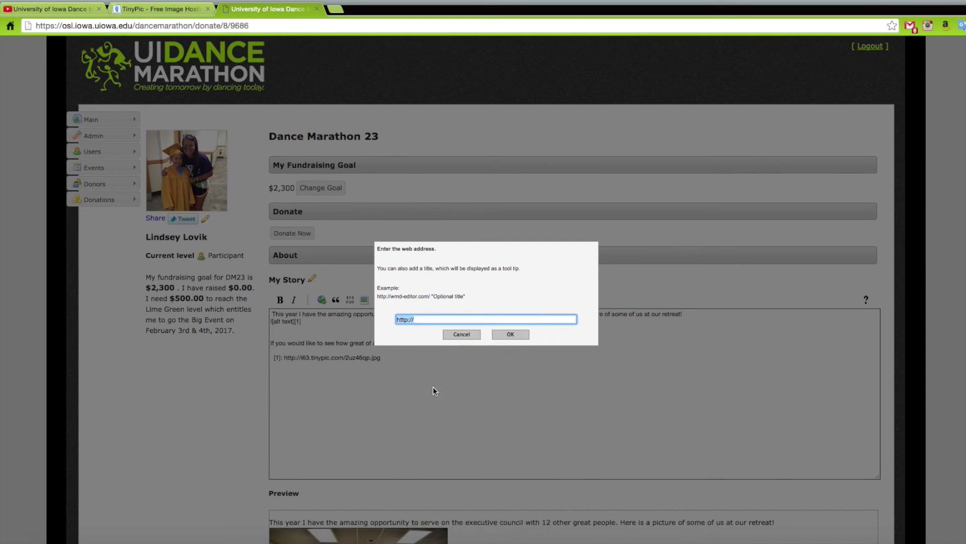
pyautogui.click(509, 334)
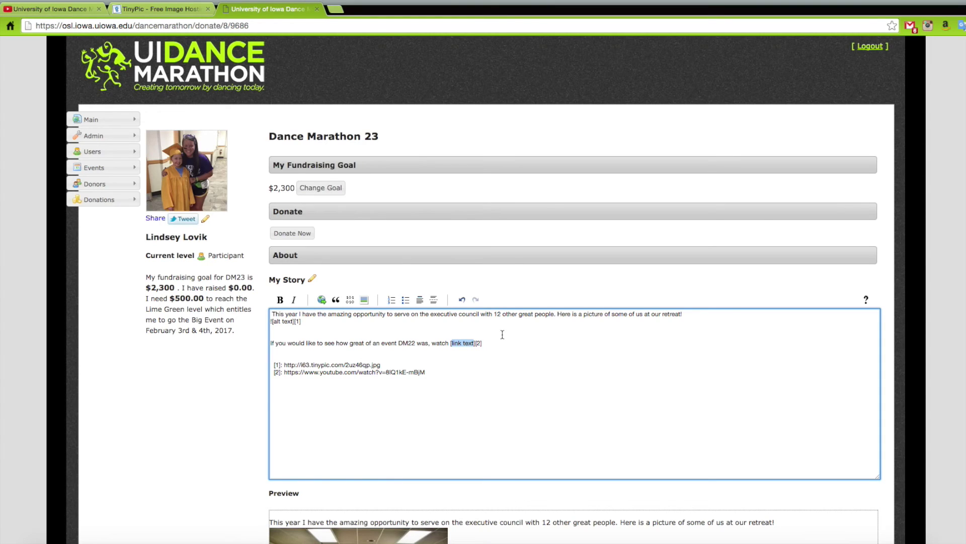
pyautogui.write('this video')
# Add '!' and the line 'Thank you for stopping by my page, I am so greatful…', then save.
pyautogui.scroll(-3, 501, 388)
pyautogui.click(499, 220)
pyautogui.write('!')
pyautogui.scroll(-1, 498, 226)
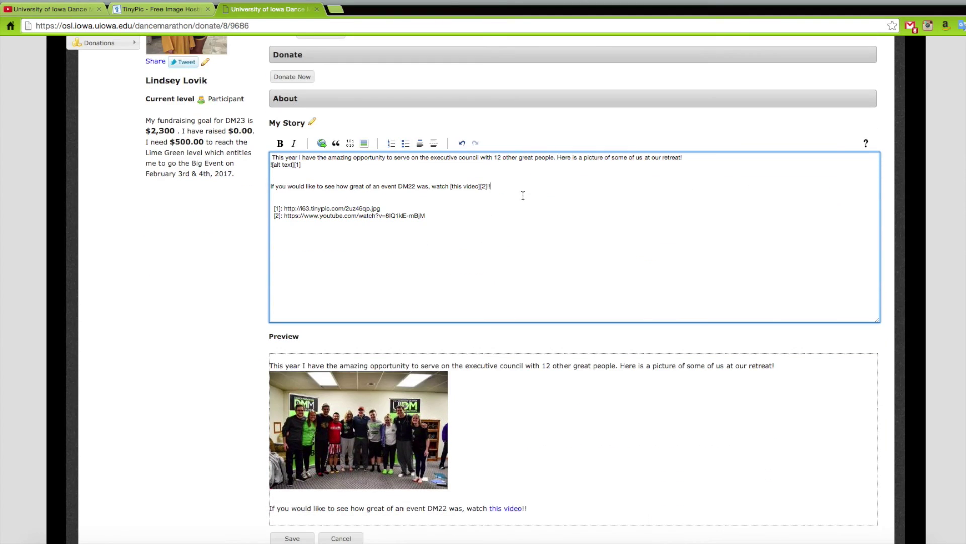
pyautogui.press('Return')
pyautogui.press('Return')
pyautogui.write('Thank you for stopp')
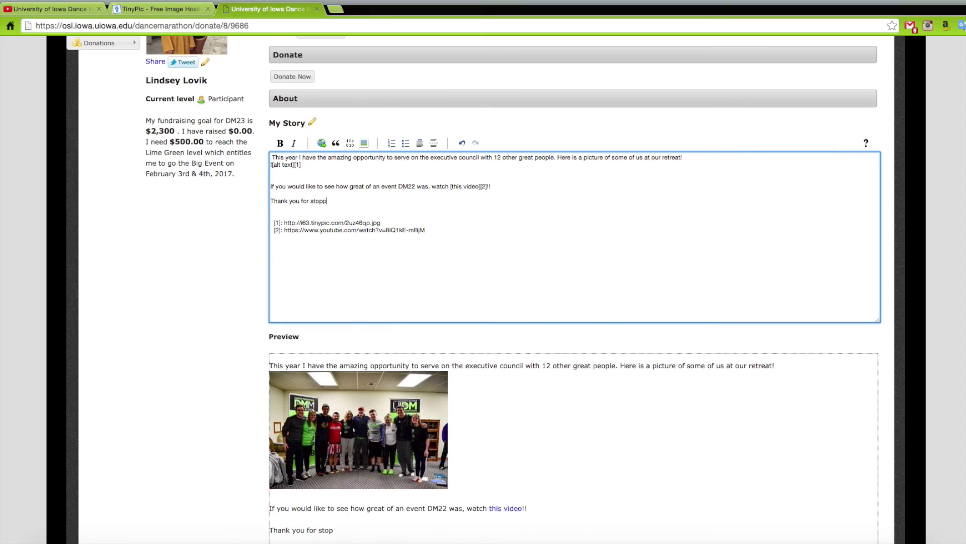
pyautogui.write('ing by my page, I am so greatful ')
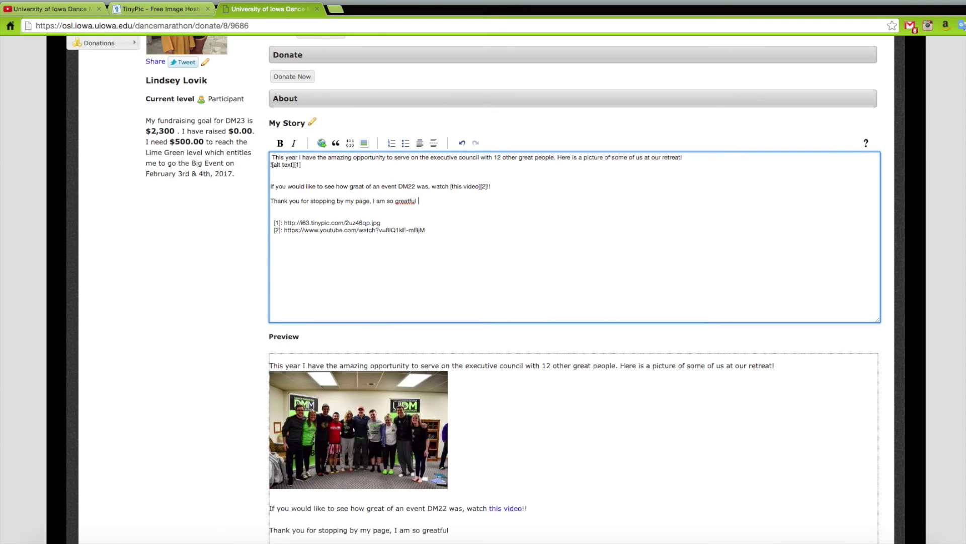
pyautogui.write('for all the support I have re')
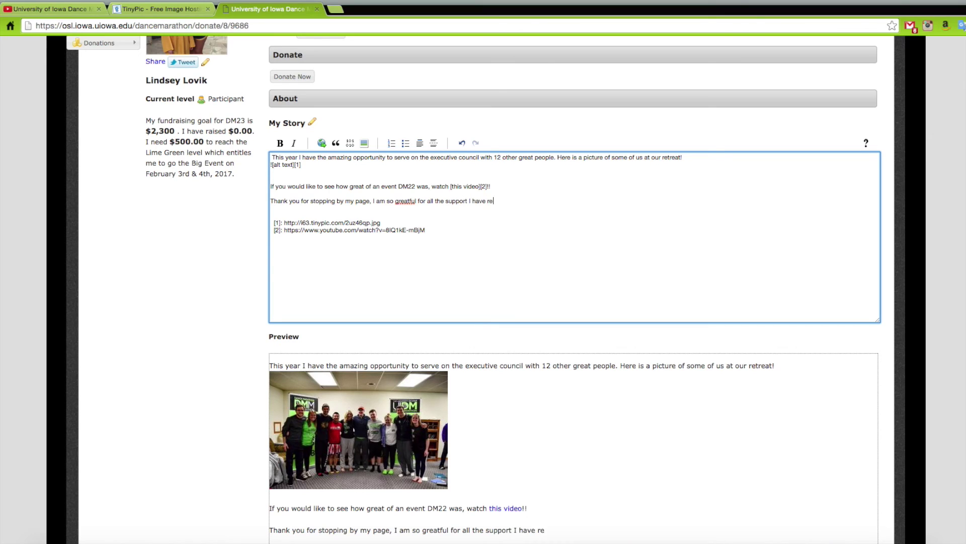
pyautogui.write('ceived over the years!')
pyautogui.click(580, 221)
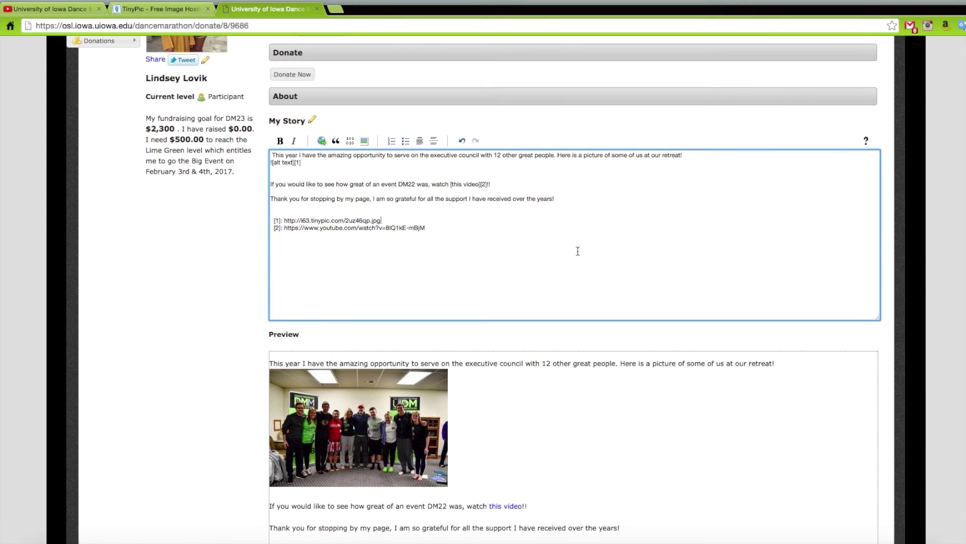
pyautogui.scroll(-1, 578, 251)
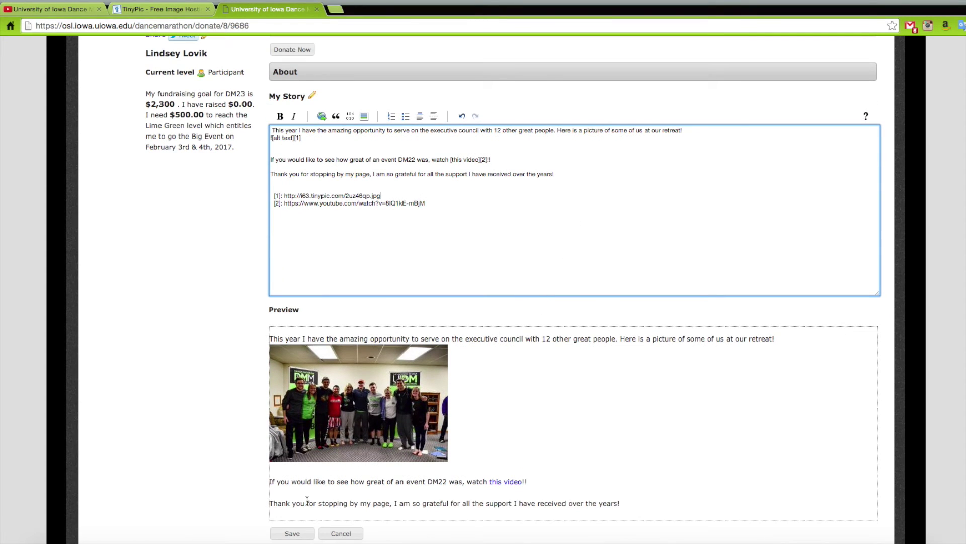
pyautogui.click(297, 535)
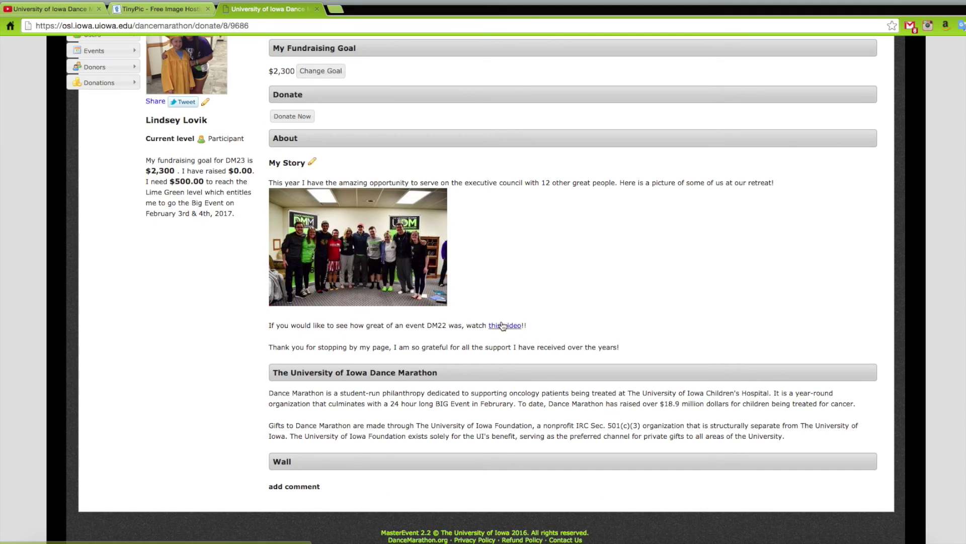
# Log out of the giving page, returning to the public 'For the Kids!' home page.
pyautogui.scroll(1, 502, 326)
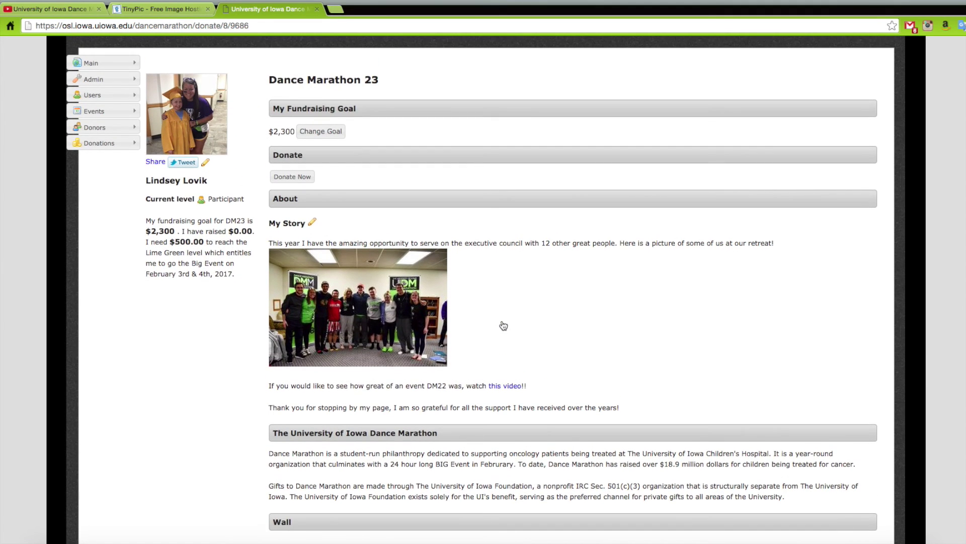
pyautogui.scroll(2, 503, 326)
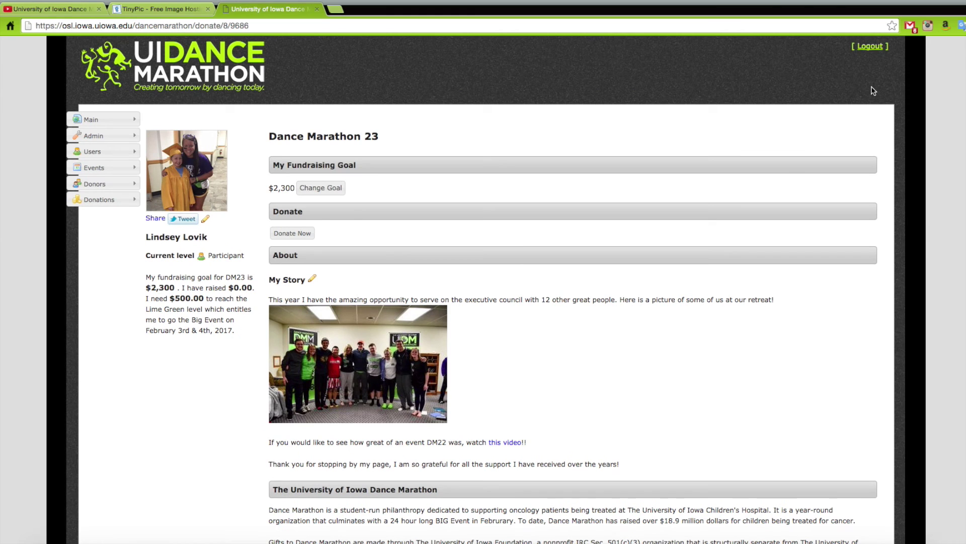
pyautogui.click(874, 49)
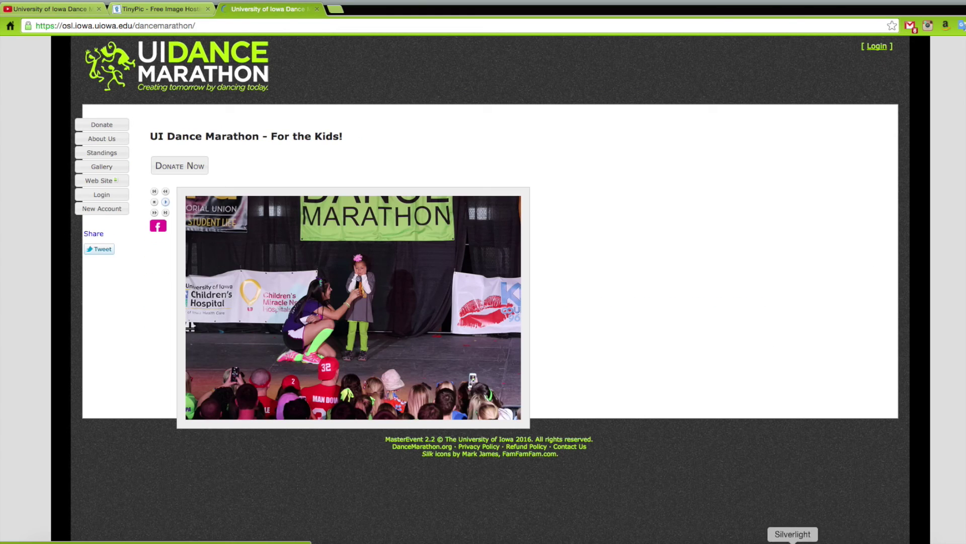